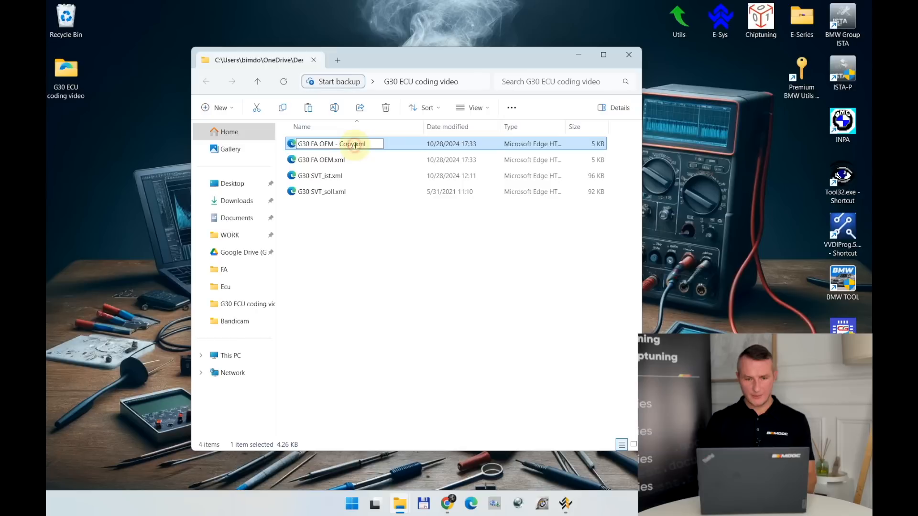
# Rename the copied vehicle order file as "G30 FA MOD 3AC.xml"
pyautogui.write('MOD')
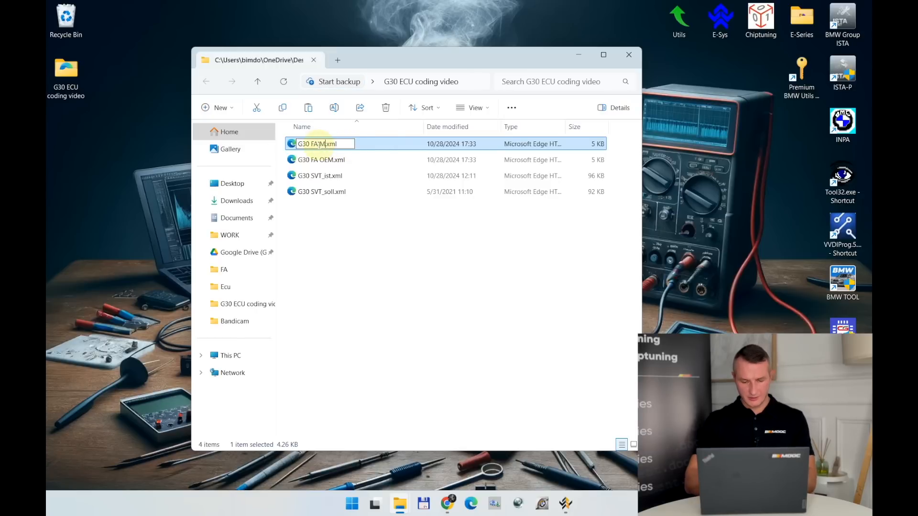
pyautogui.write(' 3AC')
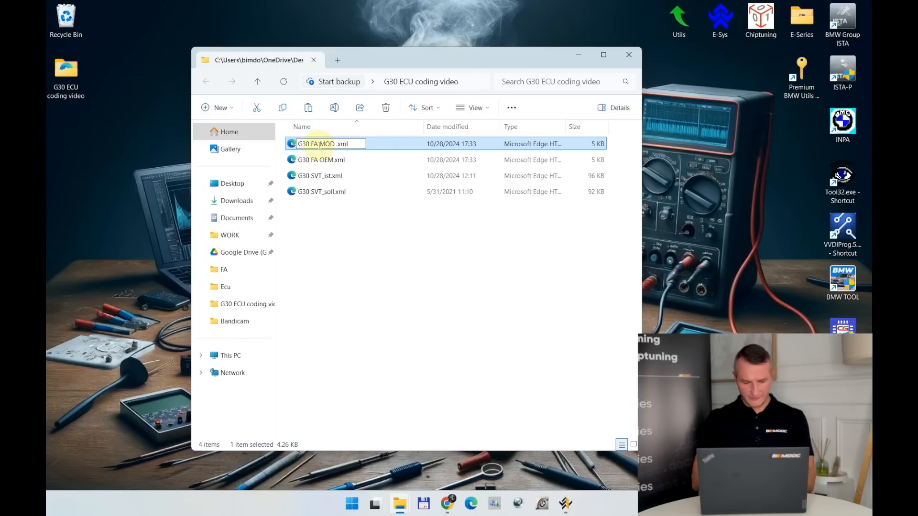
pyautogui.click(344, 240)
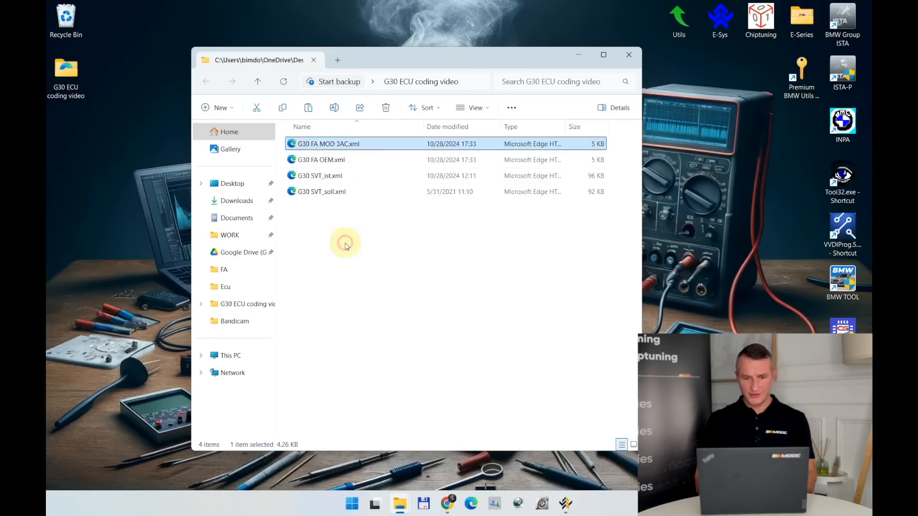
# Switch to E-SysUltra and load G30 FA MOD 3AC.xml from the desktop's G30 ECU coding video folder as the vehicle order
pyautogui.moveTo(566, 503)
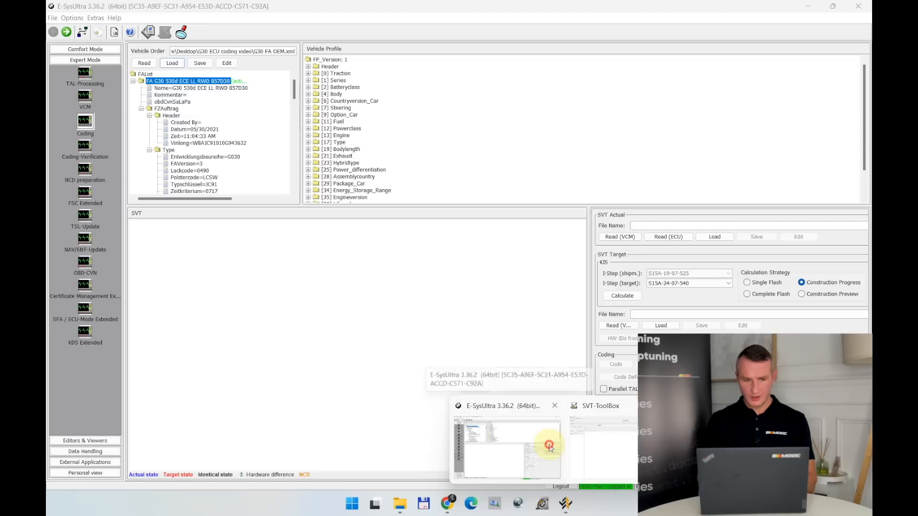
pyautogui.click(550, 445)
pyautogui.click(171, 63)
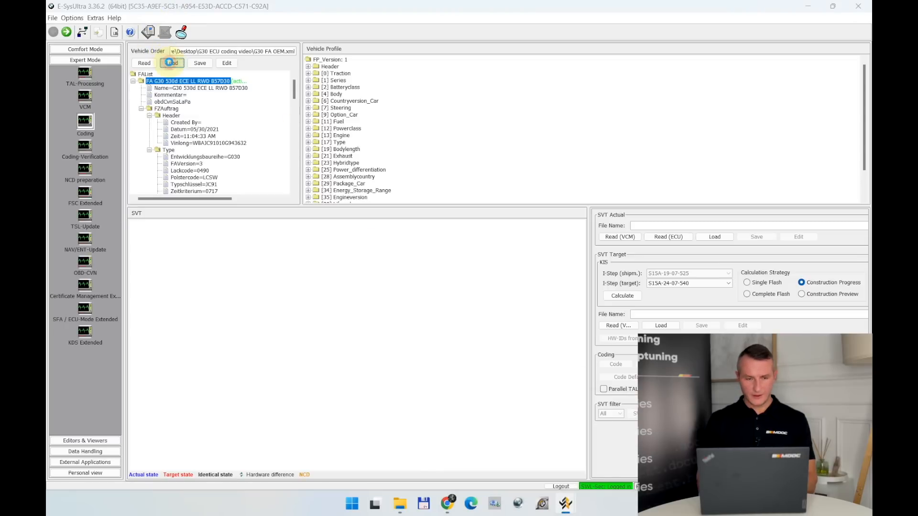
pyautogui.click(101, 161)
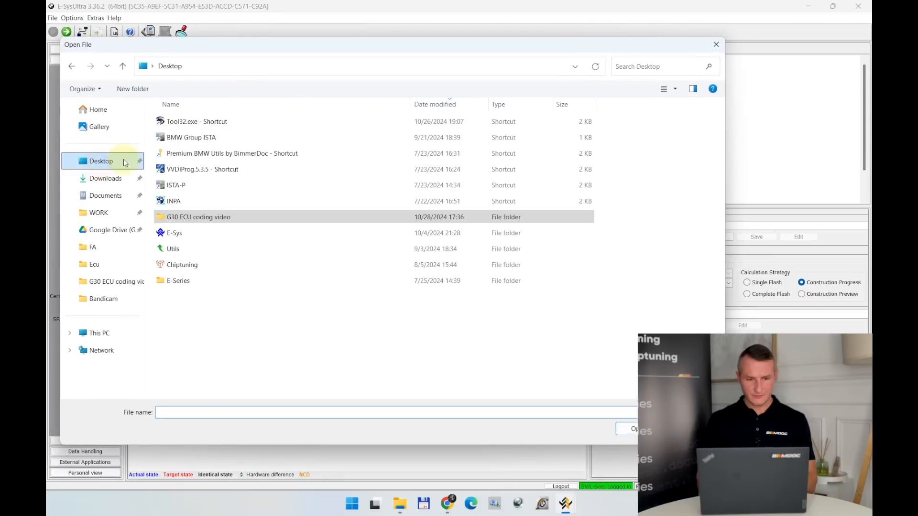
pyautogui.doubleClick(180, 219)
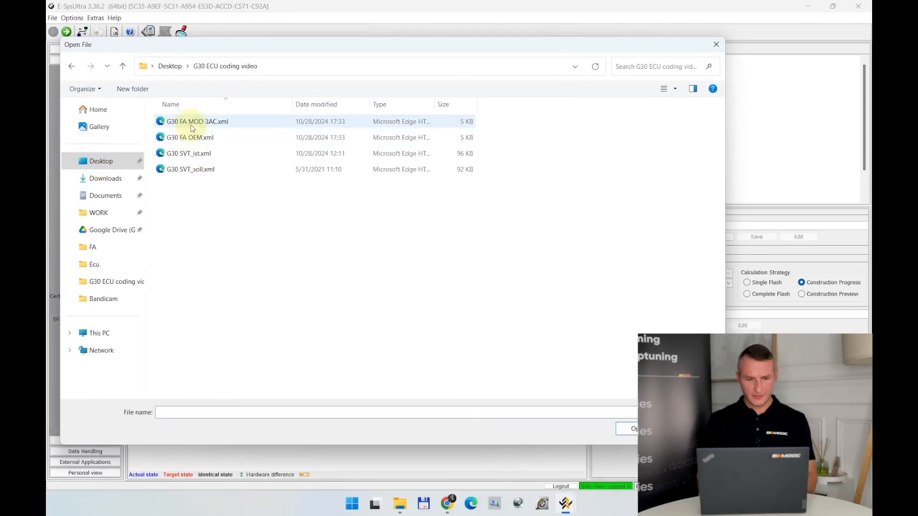
pyautogui.click(188, 139)
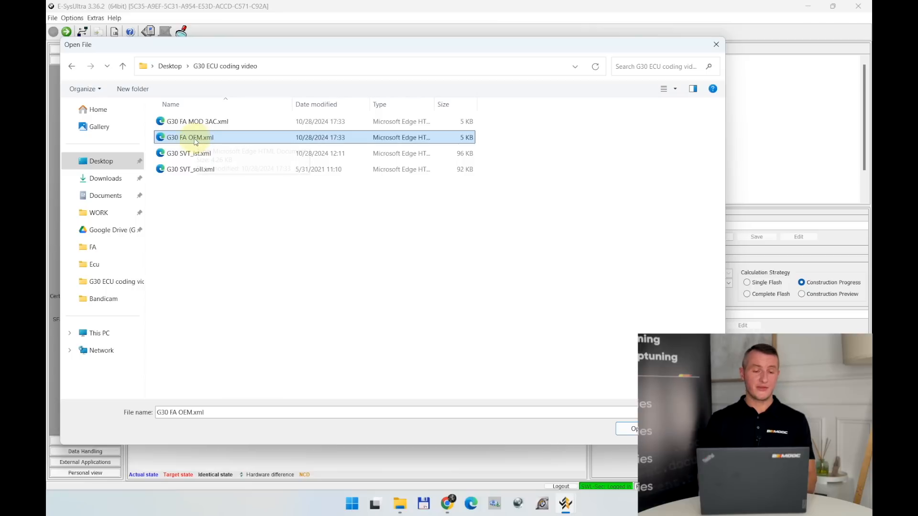
pyautogui.click(207, 123)
pyautogui.doubleClick(206, 123)
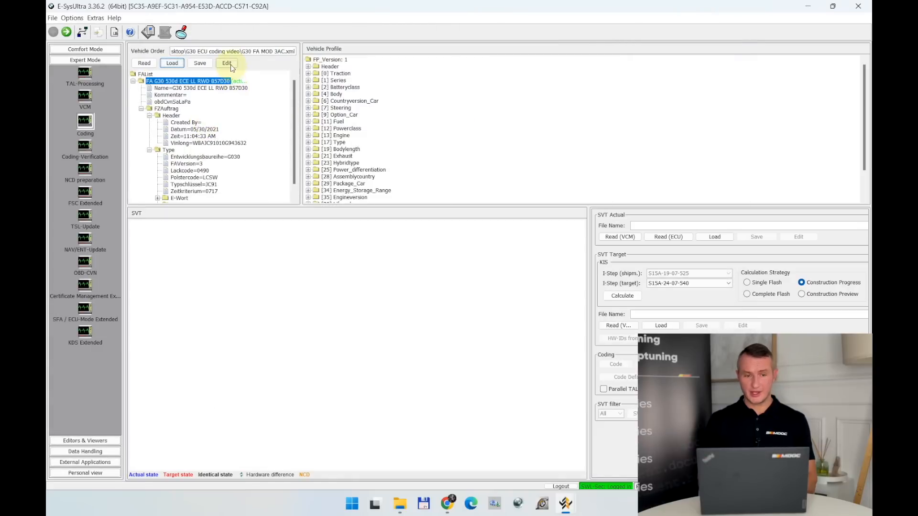
# Open the loaded vehicle order in the FA-Editor, saving the changed file still open there
pyautogui.scroll(-1, 235, 140)
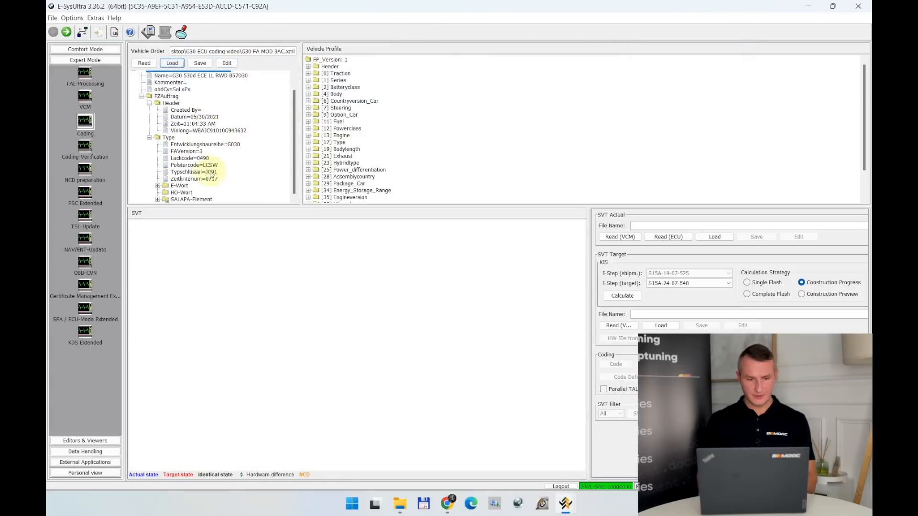
pyautogui.click(184, 200)
pyautogui.click(238, 64)
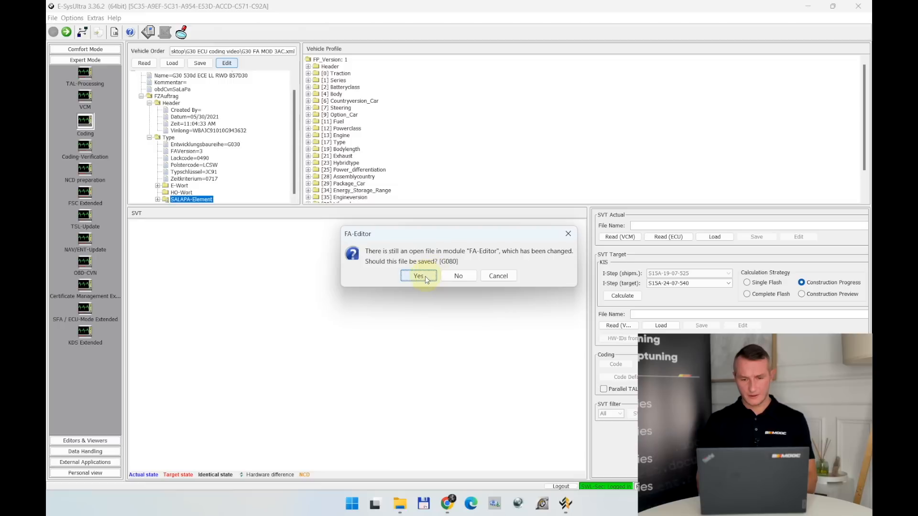
pyautogui.click(419, 276)
# Add option 3AC TRAILER_TOW_HITCH to the SALAPA-Element list through the FA Helper, apply it and close the helper
pyautogui.click(177, 199)
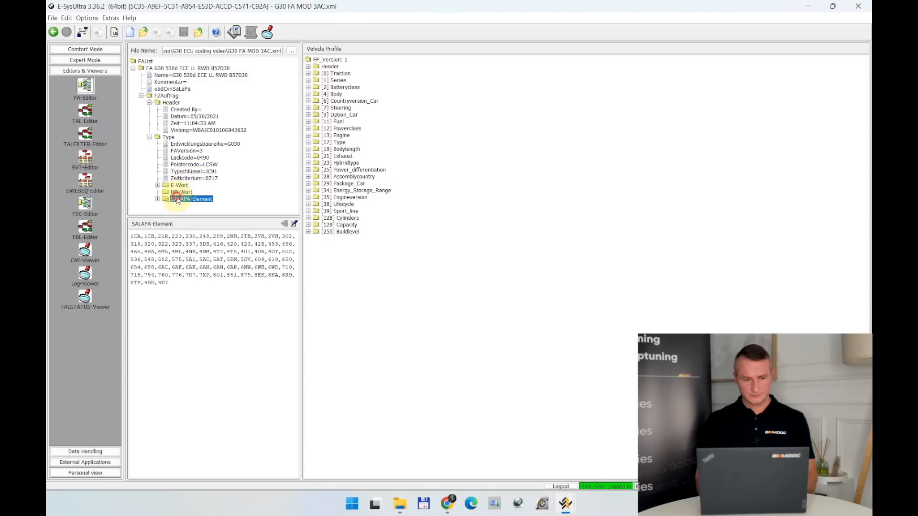
pyautogui.click(294, 224)
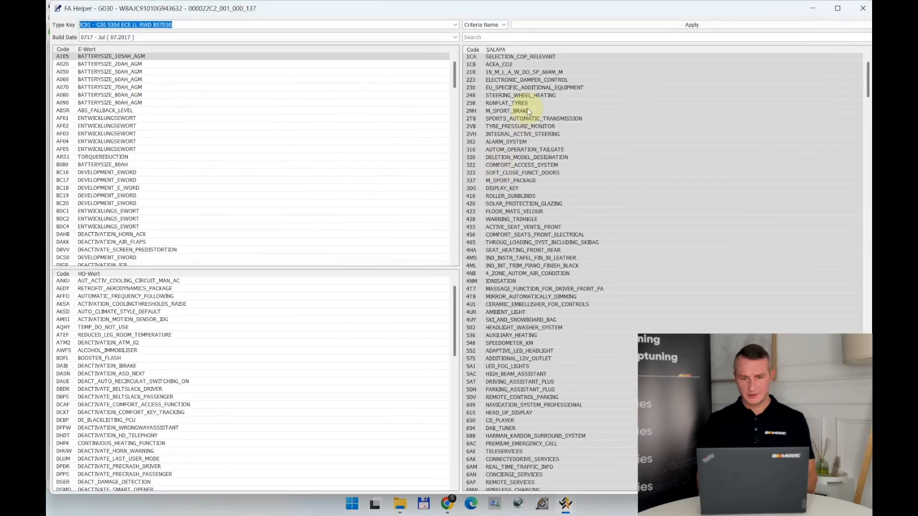
pyautogui.click(549, 39)
pyautogui.write('3AC')
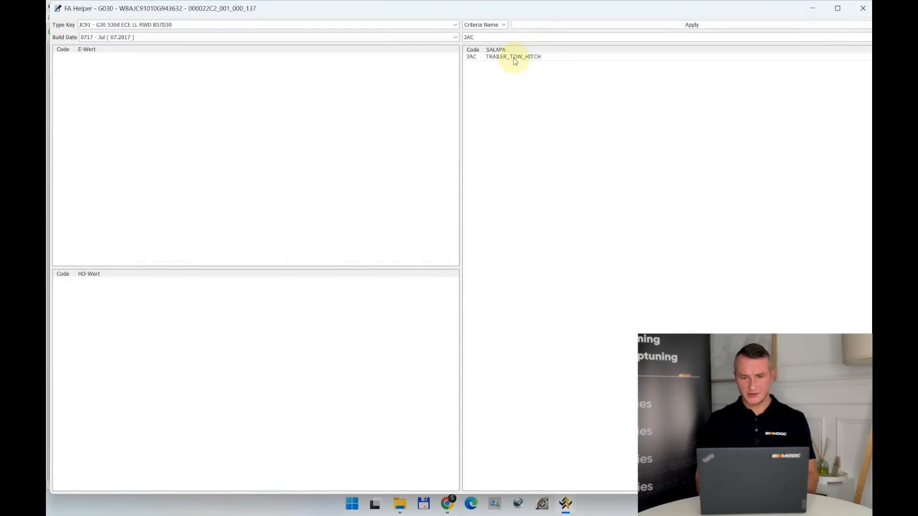
pyautogui.click(518, 58)
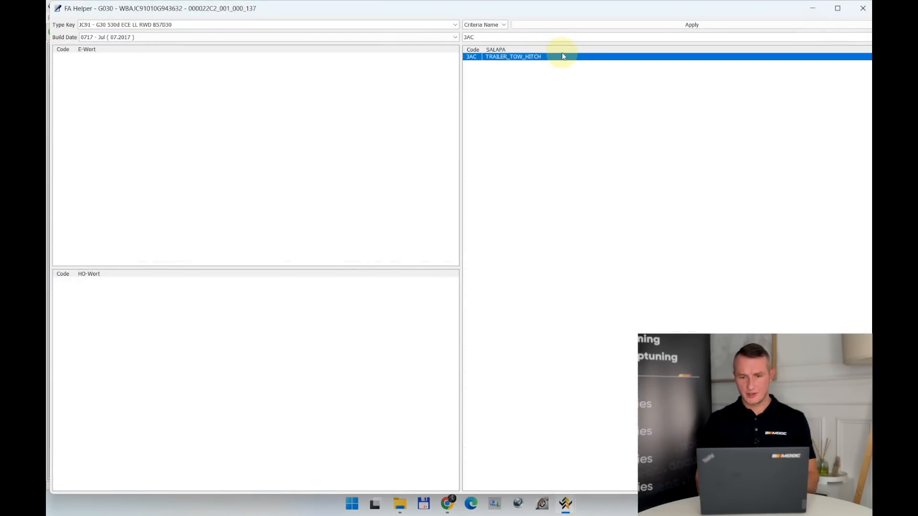
pyautogui.click(585, 55)
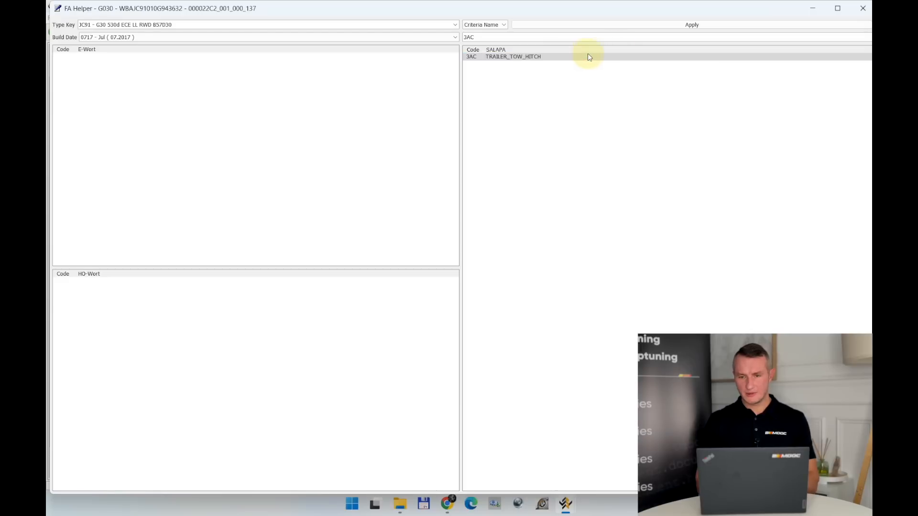
pyautogui.click(641, 24)
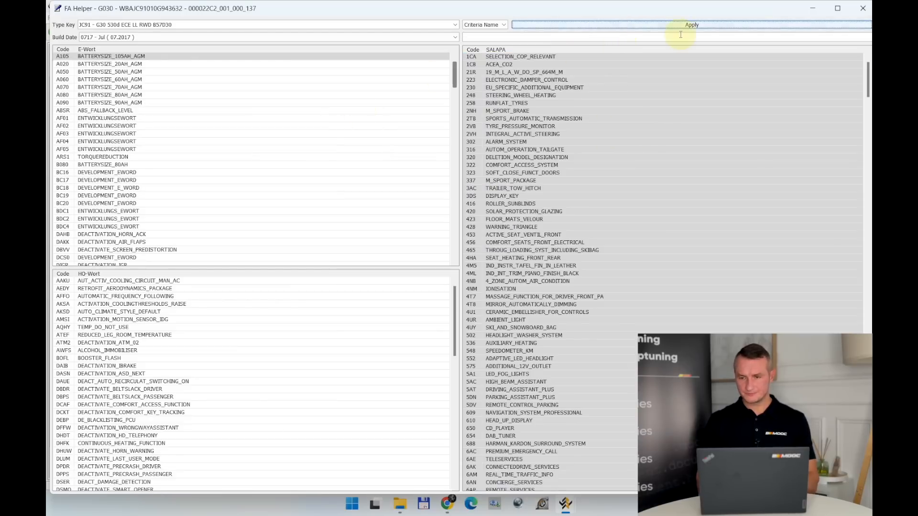
pyautogui.click(862, 8)
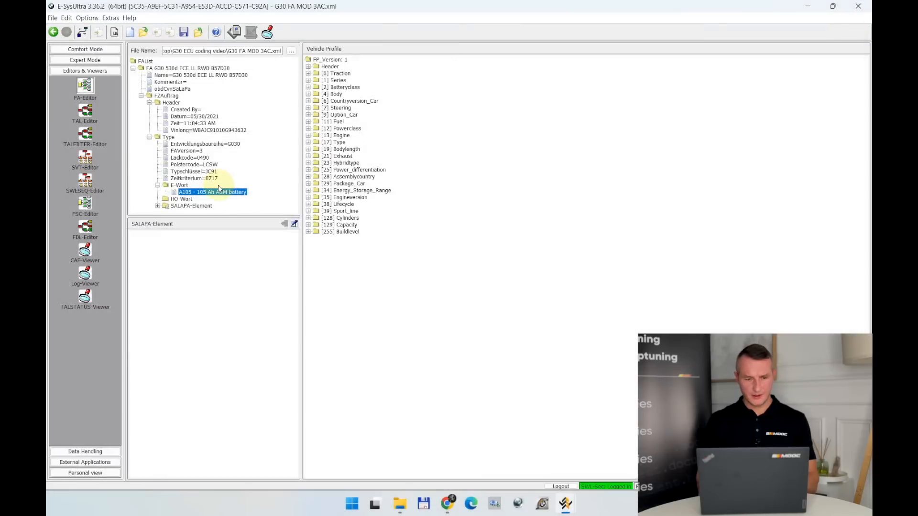
# Expand the SALAPA-Element list and check it for the 3AC trailer tow hitch entry
pyautogui.click(157, 205)
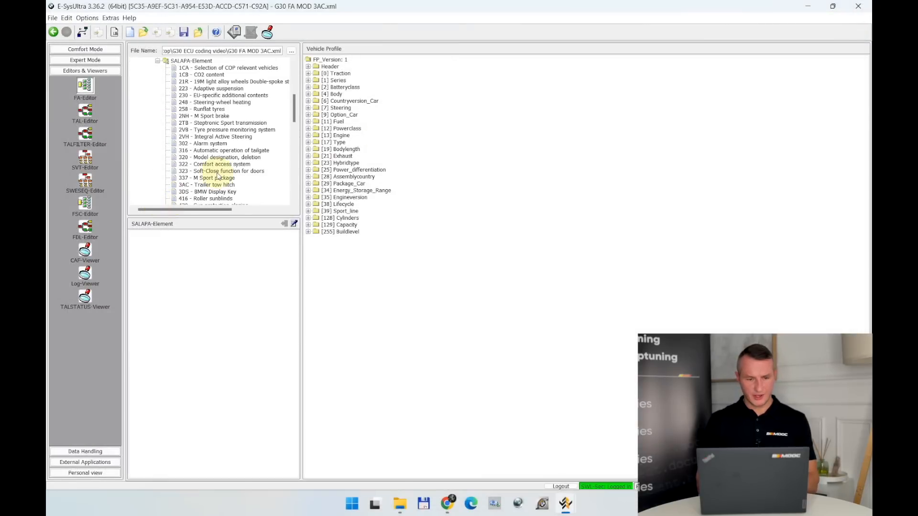
pyautogui.click(202, 184)
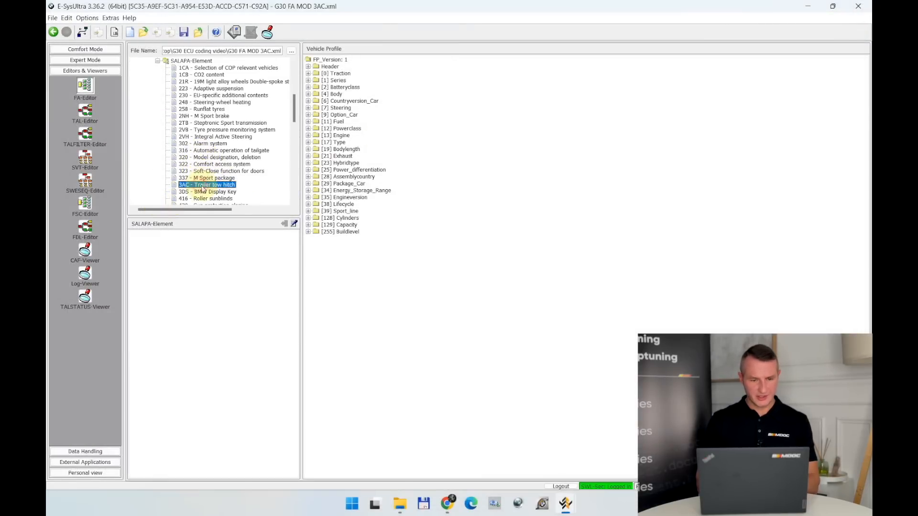
pyautogui.scroll(7, 221, 191)
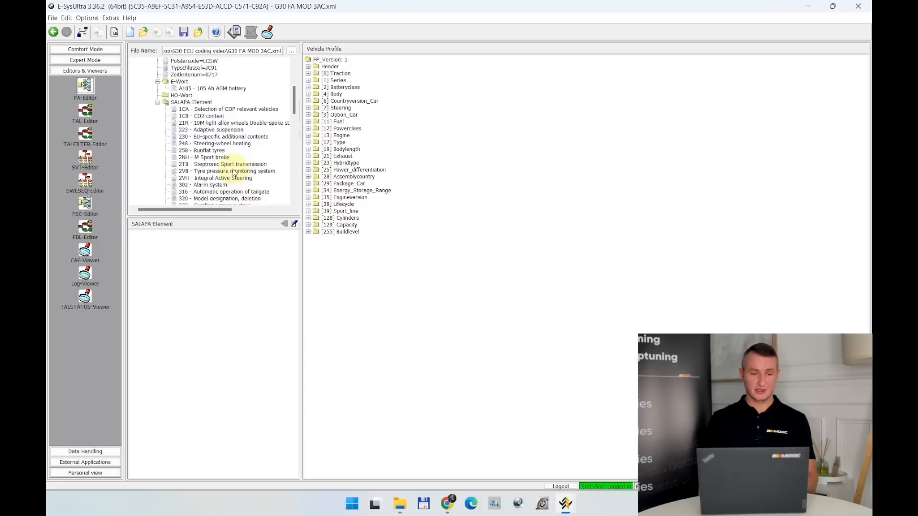
# Calculate the vehicle profile (FP) for the modified vehicle order and save the file
pyautogui.rightClick(160, 68)
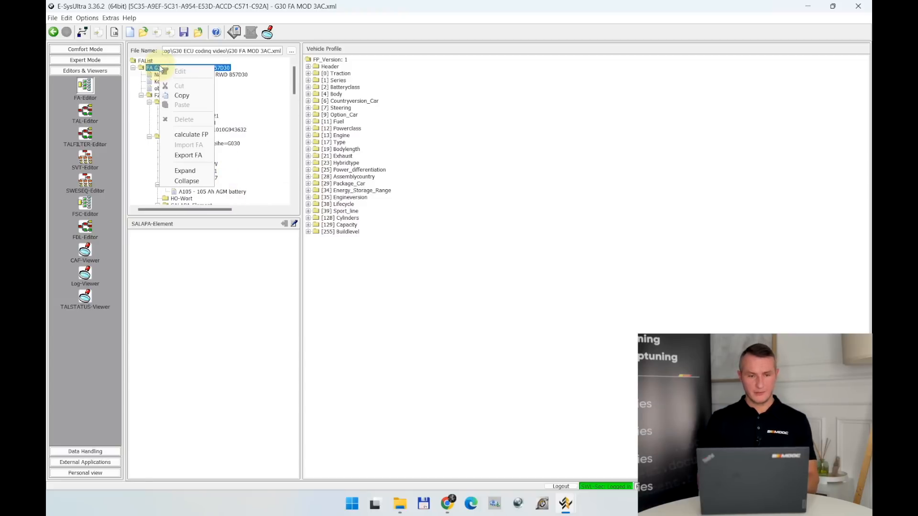
pyautogui.click(179, 134)
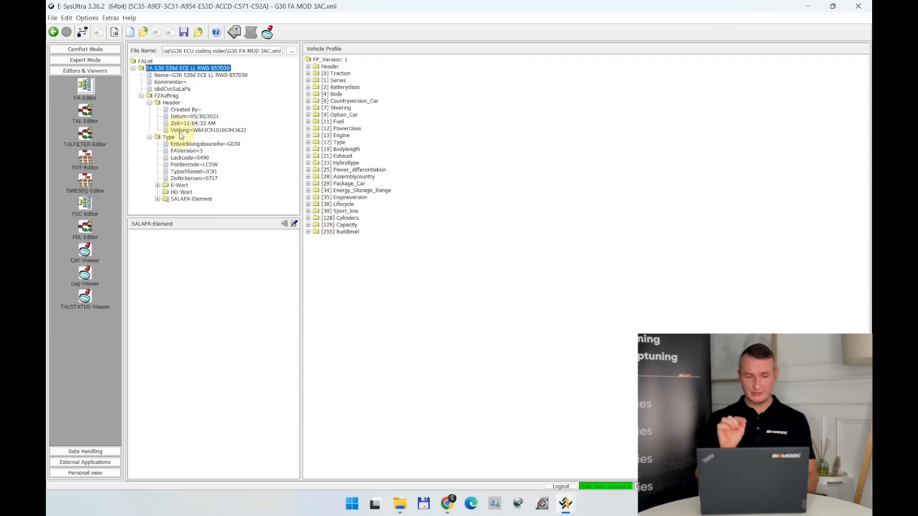
pyautogui.click(184, 33)
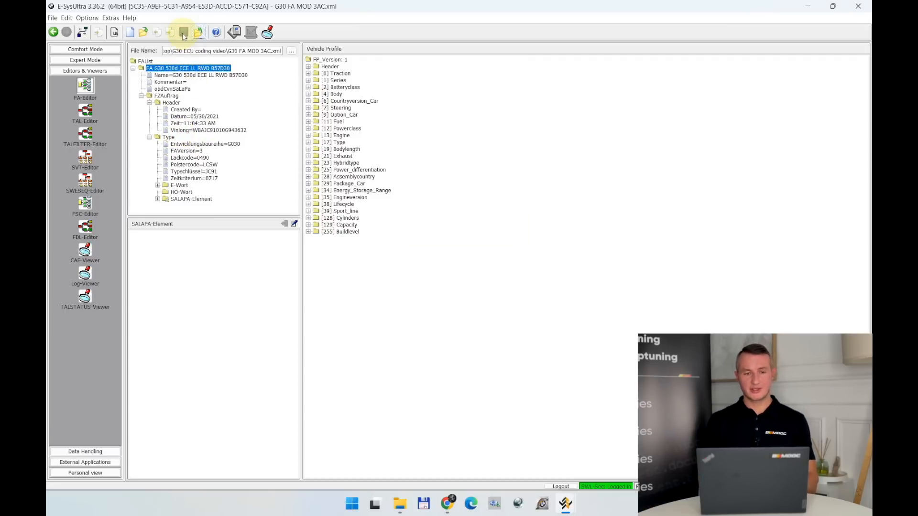
# Return to the G30 ECU coding video folder and examine the OEM and modified vehicle order files
pyautogui.click(805, 6)
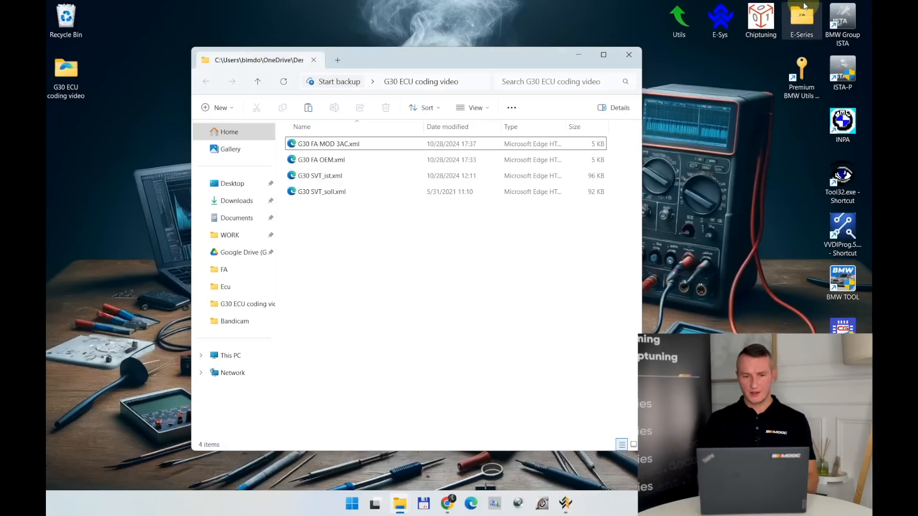
pyautogui.click(314, 163)
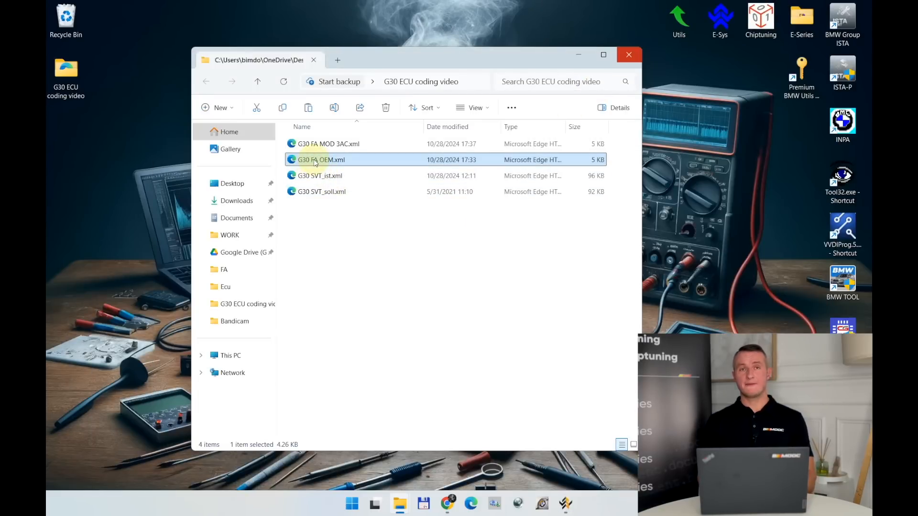
pyautogui.click(321, 144)
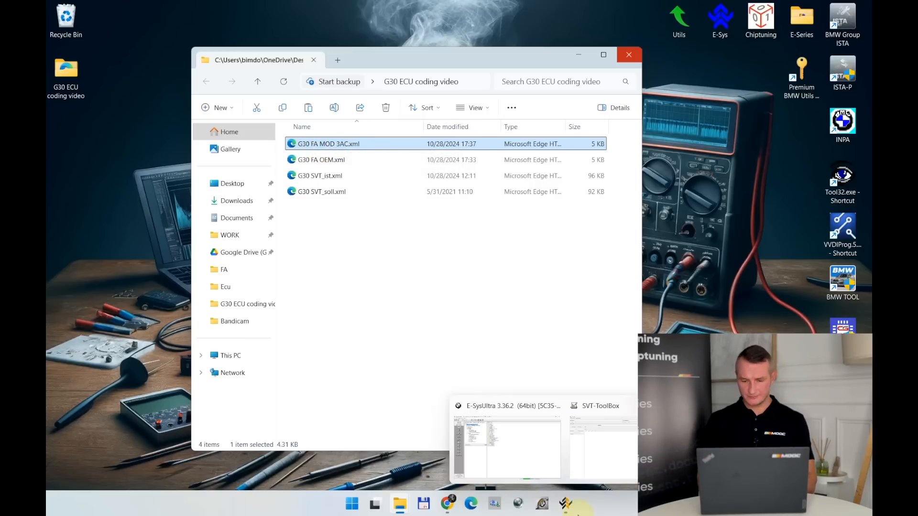
# Switch to SVT-ToolBox and load G30 FA OEM.xml from the G30 ECU coding video folder as FA 1 [Main]
pyautogui.moveTo(561, 510)
pyautogui.click(592, 454)
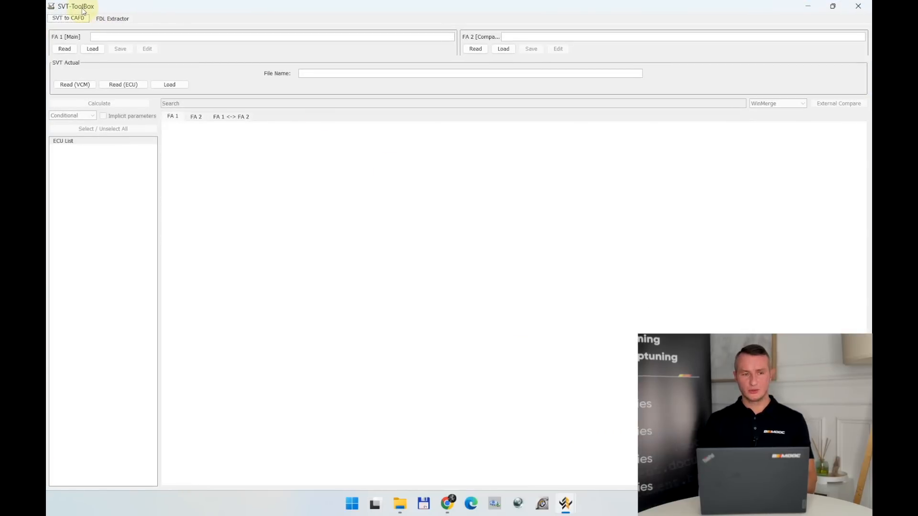
pyautogui.click(86, 48)
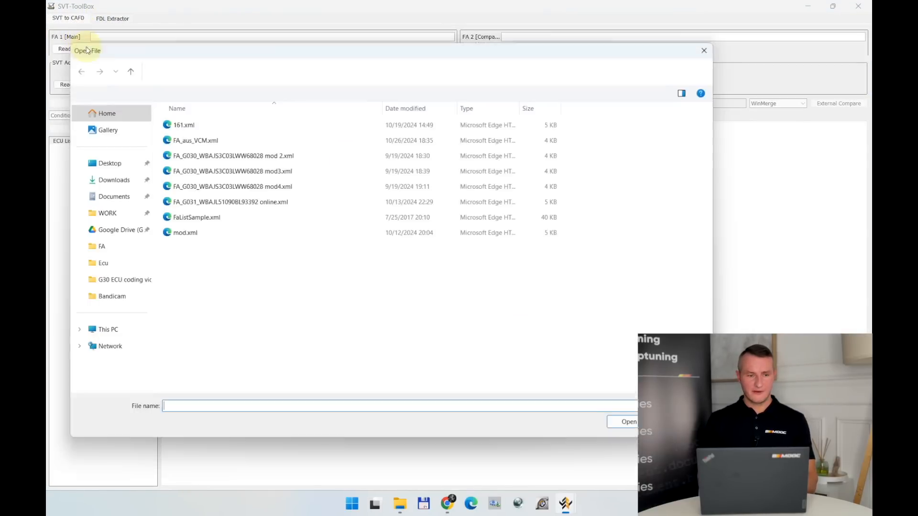
pyautogui.click(108, 166)
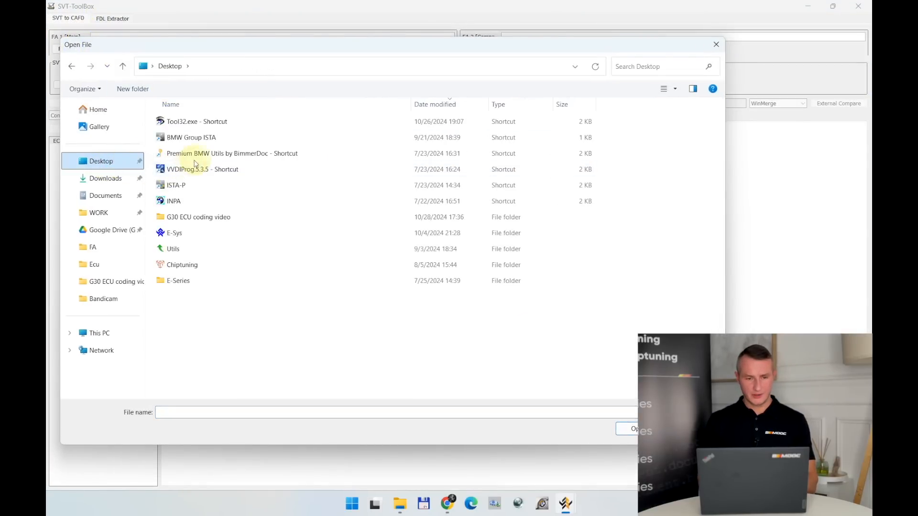
pyautogui.doubleClick(177, 216)
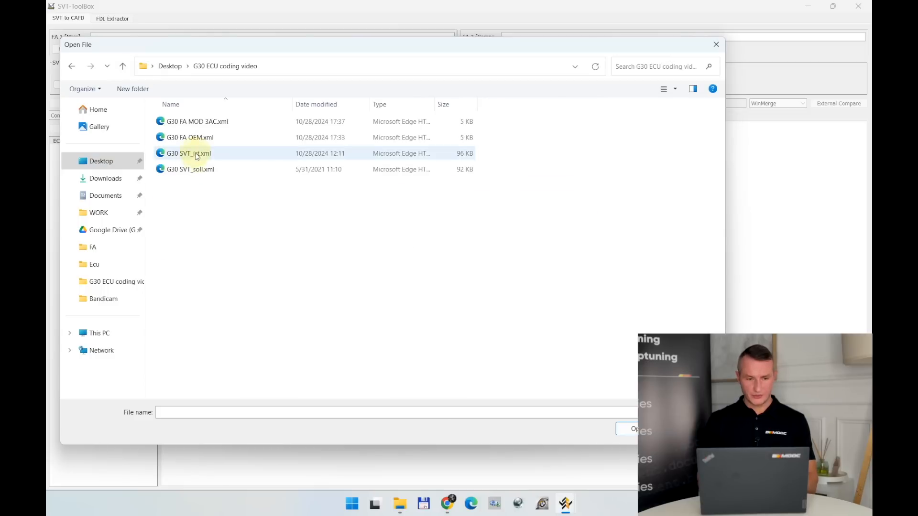
pyautogui.doubleClick(179, 141)
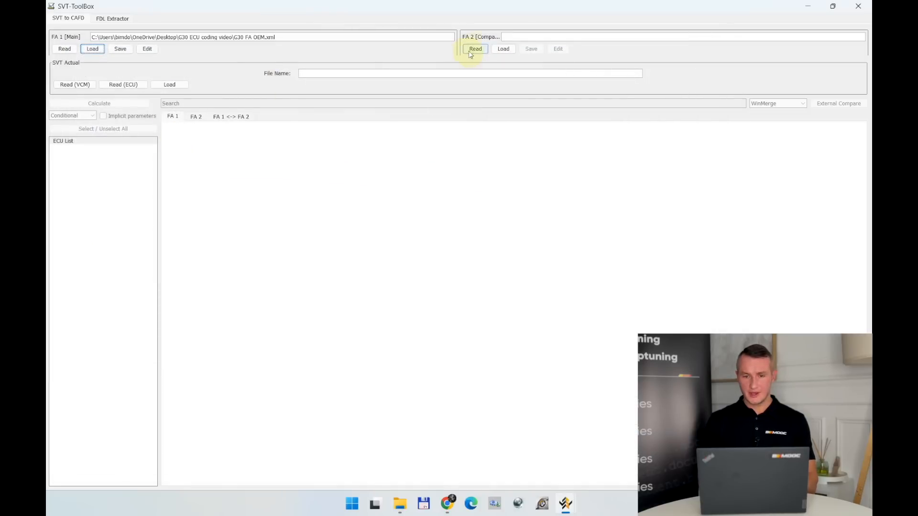
# Load G30 FA MOD 3AC.xml from the G30 ECU coding video folder as the FA 2 comparison order
pyautogui.click(503, 48)
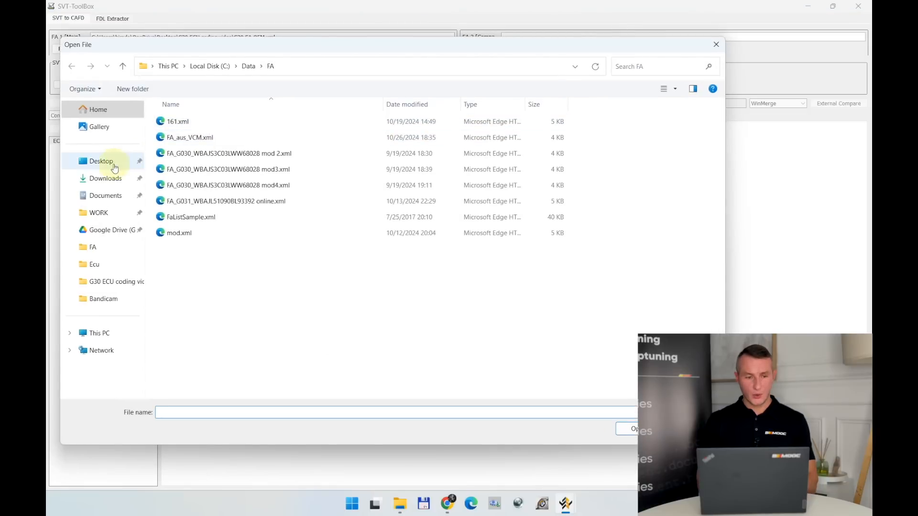
pyautogui.click(115, 162)
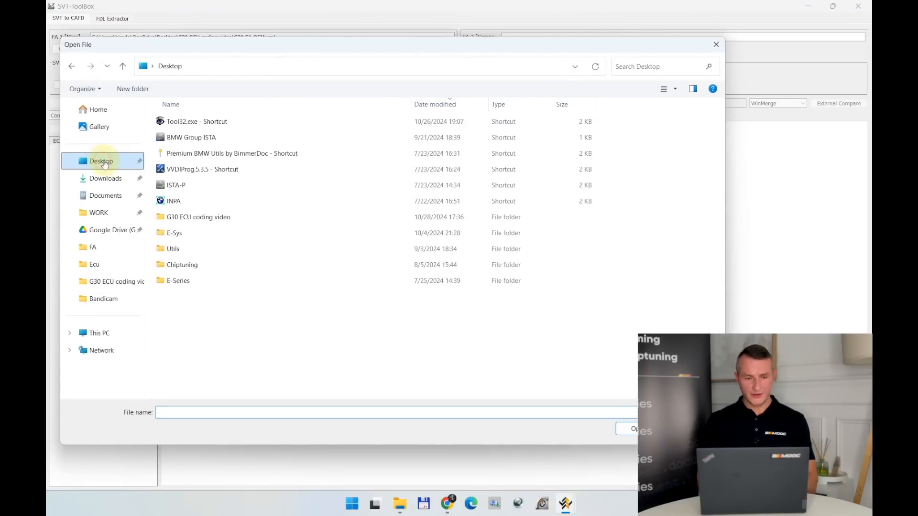
pyautogui.doubleClick(182, 216)
pyautogui.doubleClick(195, 122)
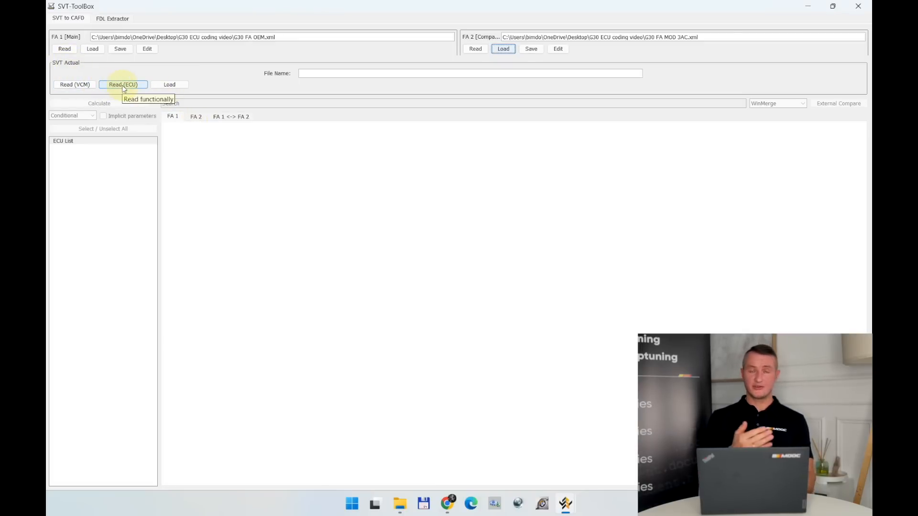
# Try to load G30 SVT_ist.xml from the G30 ECU coding video folder as the actual SVT
pyautogui.click(161, 84)
pyautogui.click(102, 165)
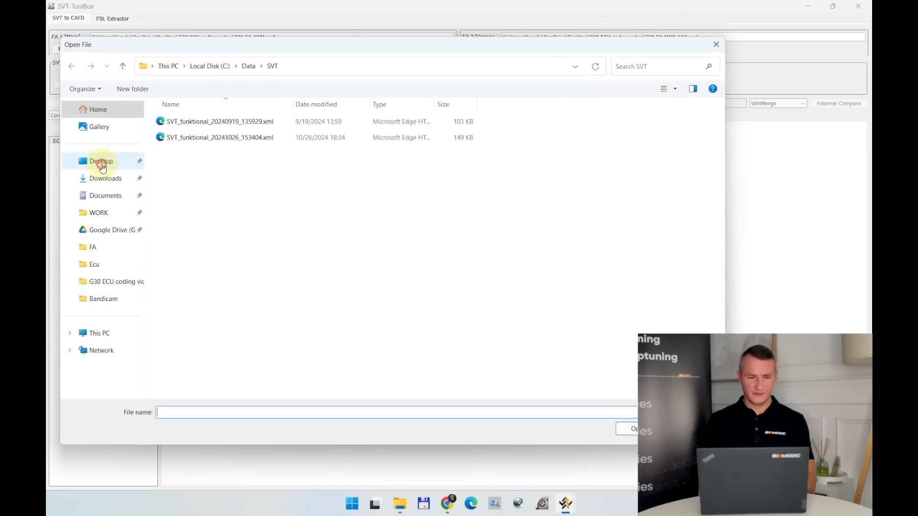
pyautogui.doubleClick(178, 216)
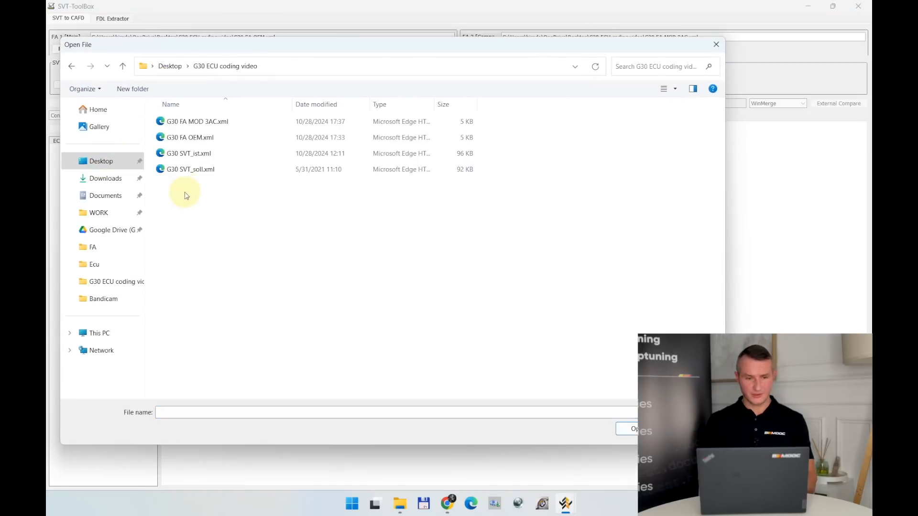
pyautogui.doubleClick(186, 154)
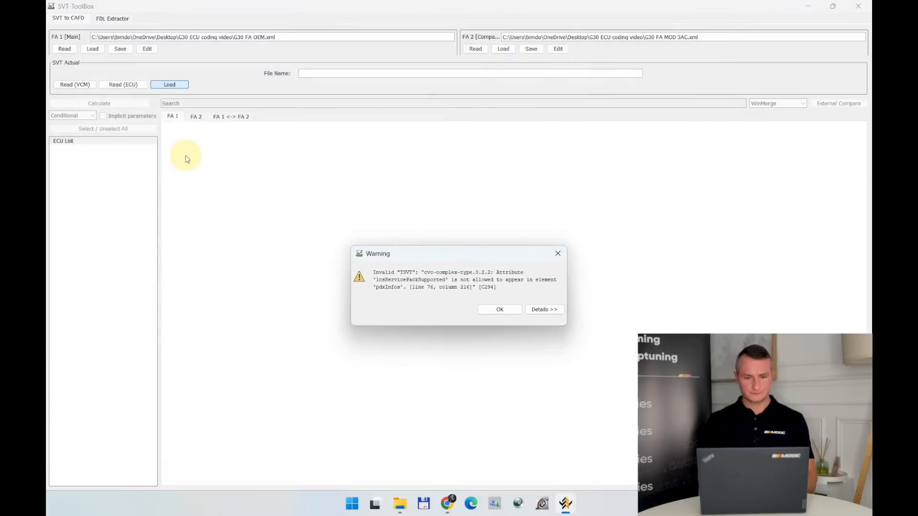
pyautogui.click(493, 309)
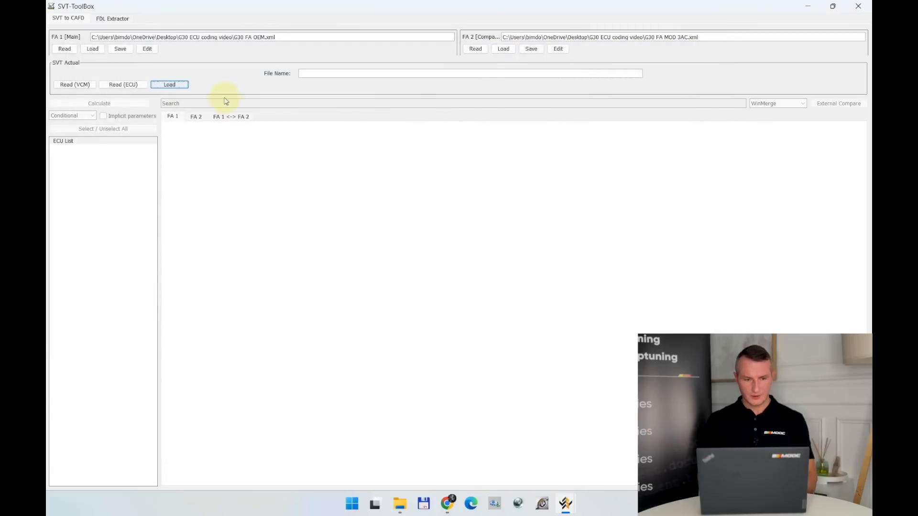
# Load G30 SVT_soll.xml from the G30 ECU coding video folder on the Desktop as the actual SVT
pyautogui.click(168, 85)
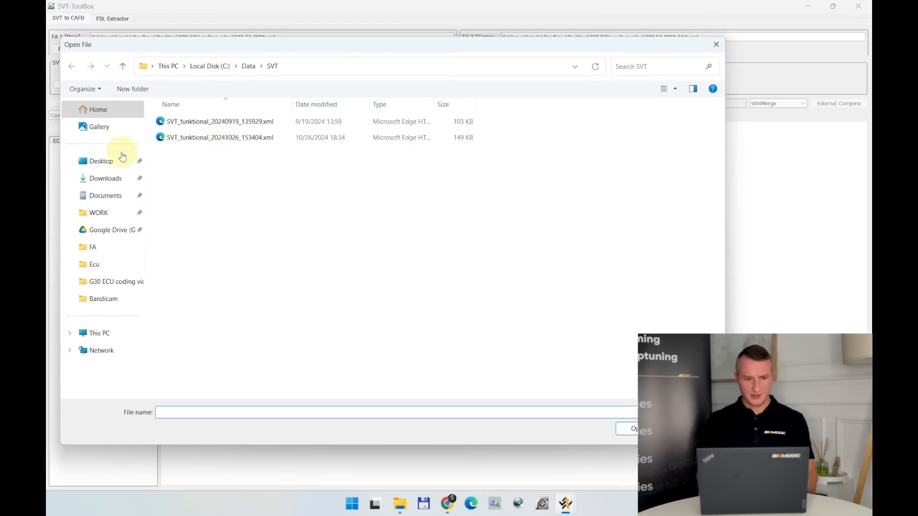
pyautogui.click(111, 160)
pyautogui.doubleClick(182, 216)
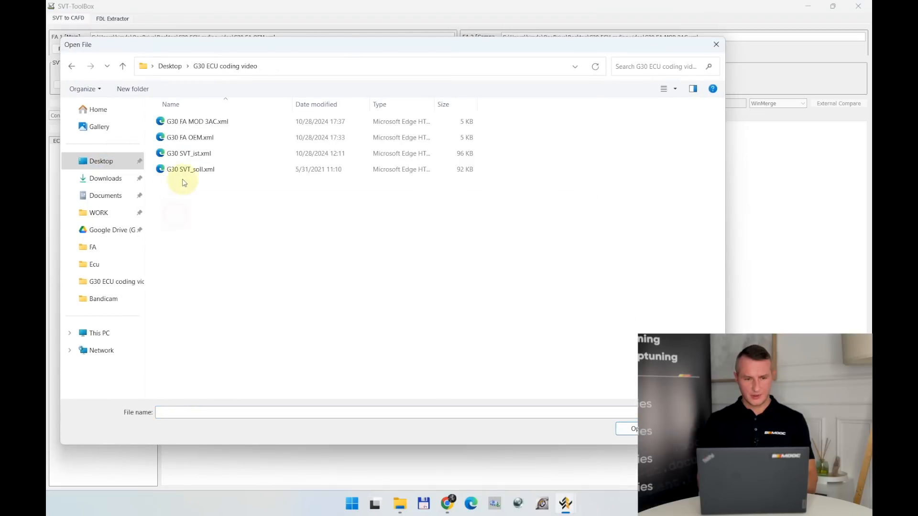
pyautogui.doubleClick(182, 169)
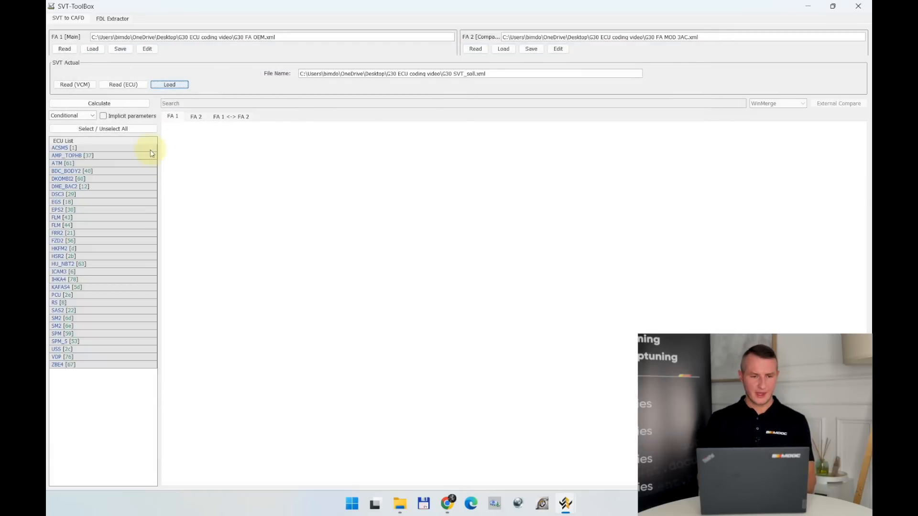
# Calculate the FA 1 <-> FA 2 coding comparison for the listed ECUs using All Parameters
pyautogui.click(230, 117)
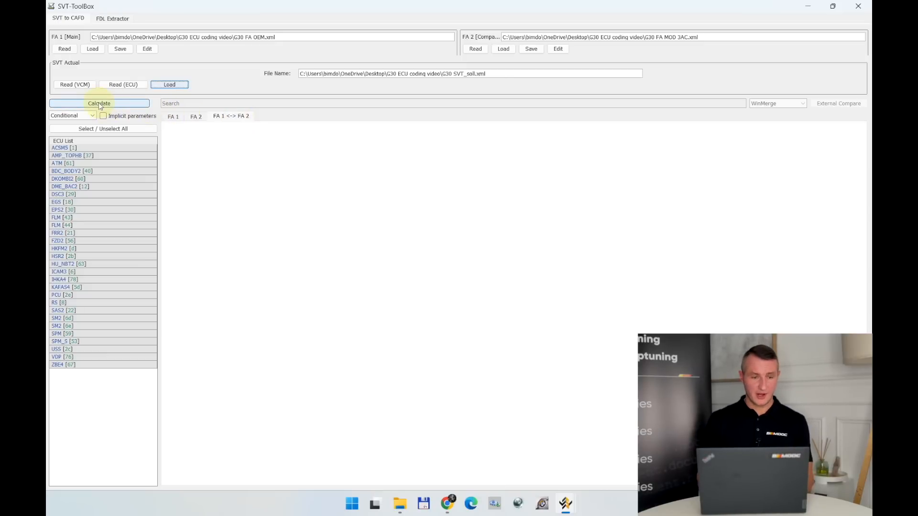
pyautogui.click(91, 115)
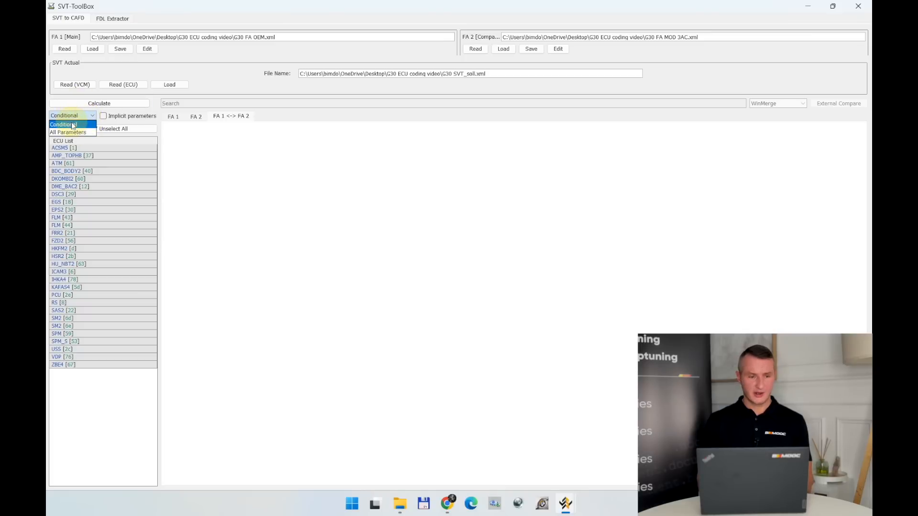
pyautogui.click(71, 132)
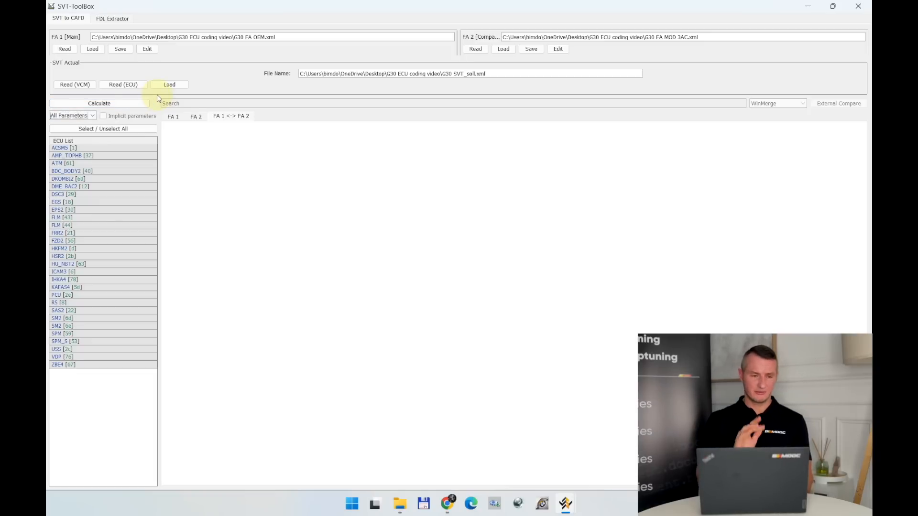
pyautogui.click(122, 102)
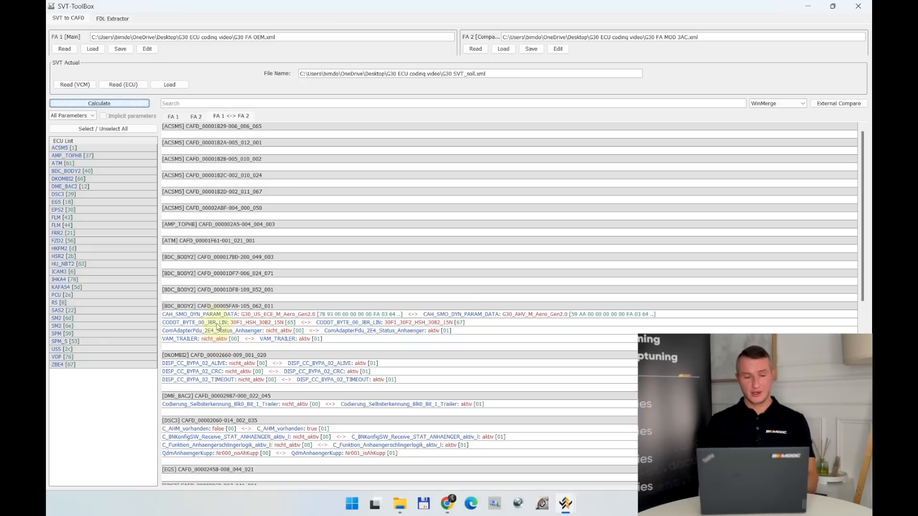
# Examine the trailer-related coding differences for the BDC_BODY2, DKOMBI2, DME_BAC2, DSC3 and EGS control units
pyautogui.click(182, 307)
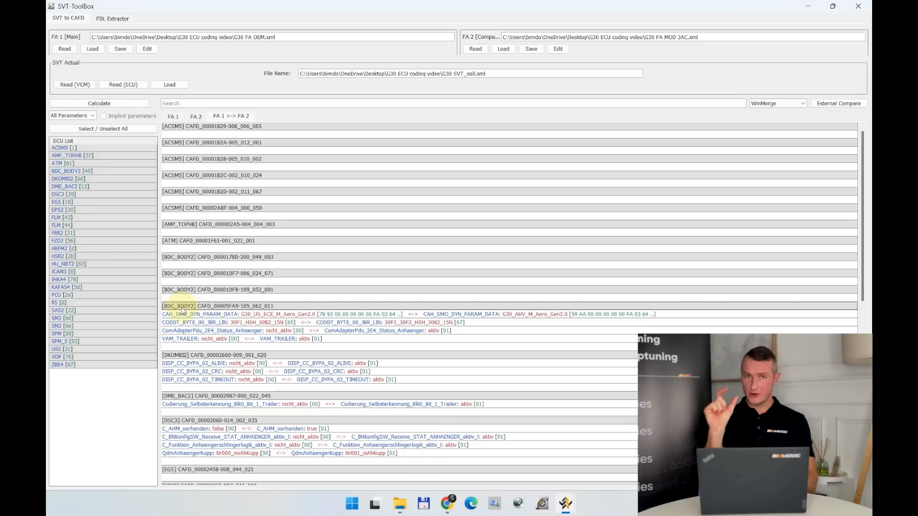
pyautogui.click(177, 357)
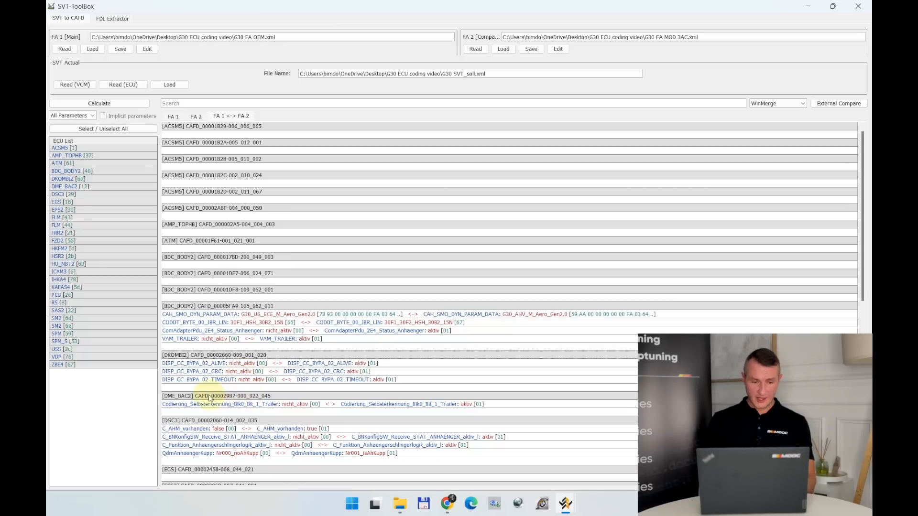
pyautogui.click(173, 397)
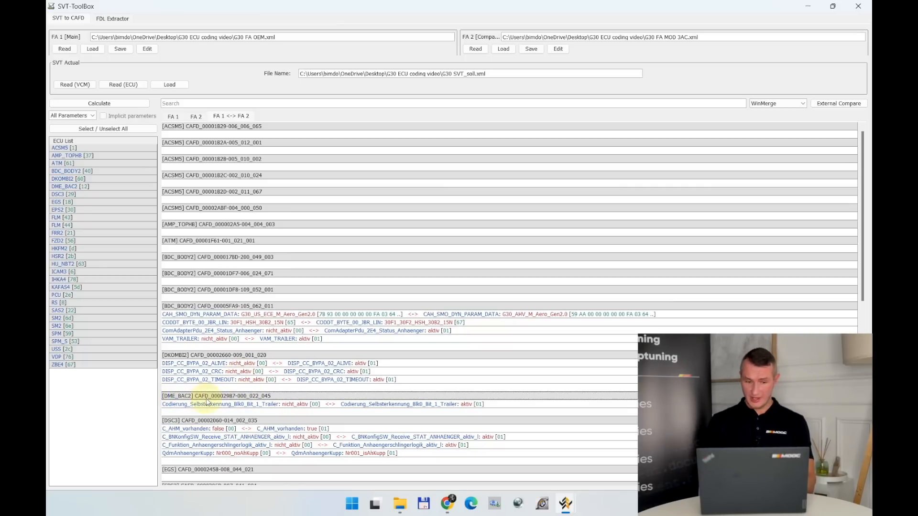
pyautogui.scroll(-1, 194, 401)
pyautogui.click(179, 400)
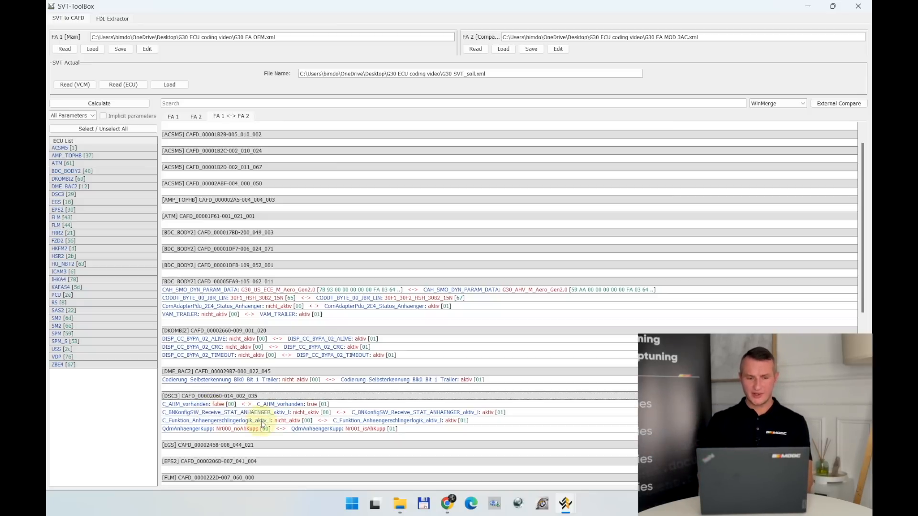
pyautogui.scroll(-1, 263, 421)
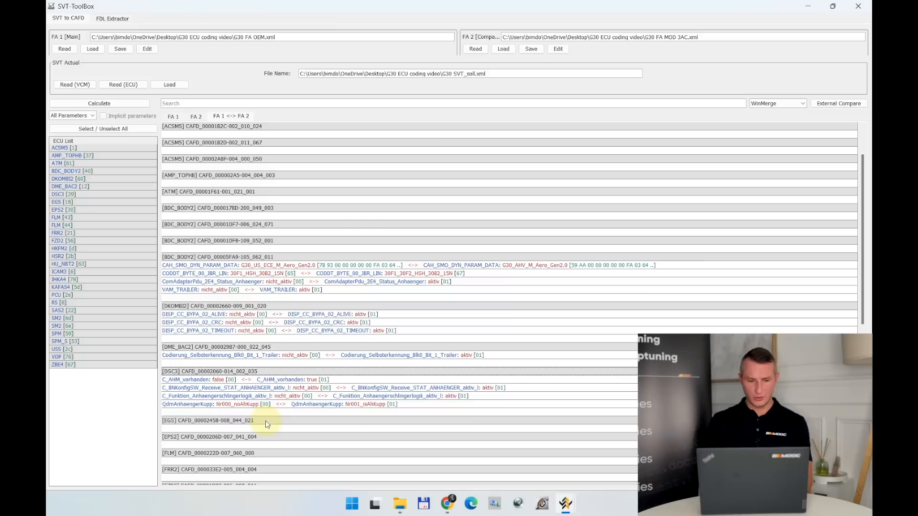
pyautogui.click(190, 423)
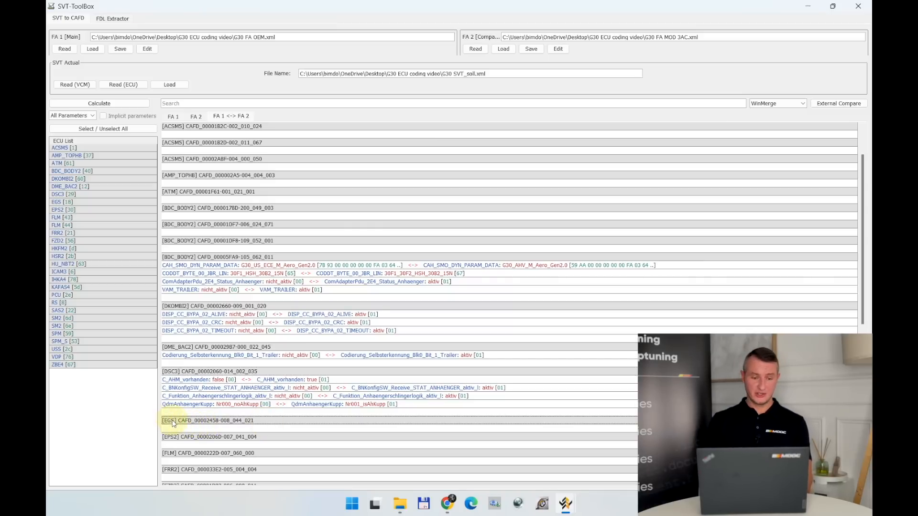
# Review the FA 1 and FA 2 coding differences for the HU_NBT2, ICAM3, RS, SAS2, USS and VDP control units
pyautogui.scroll(-8, 182, 423)
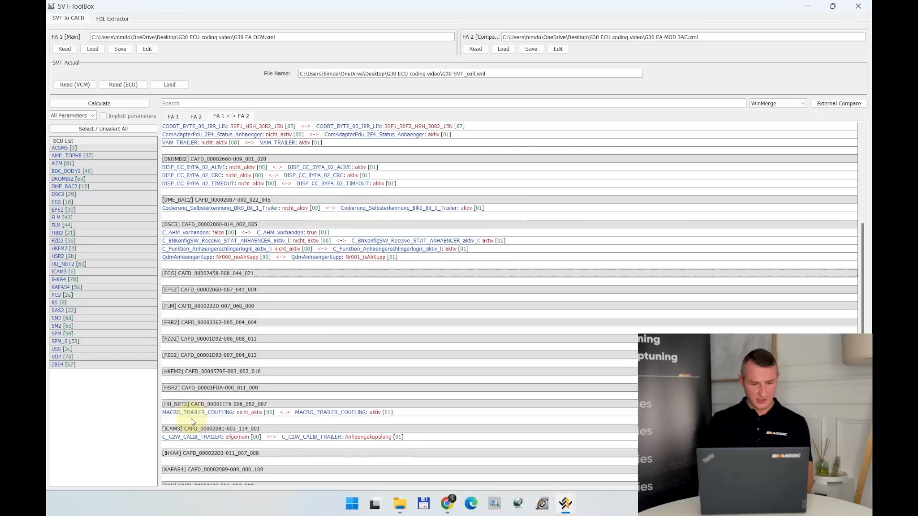
pyautogui.scroll(-1, 193, 422)
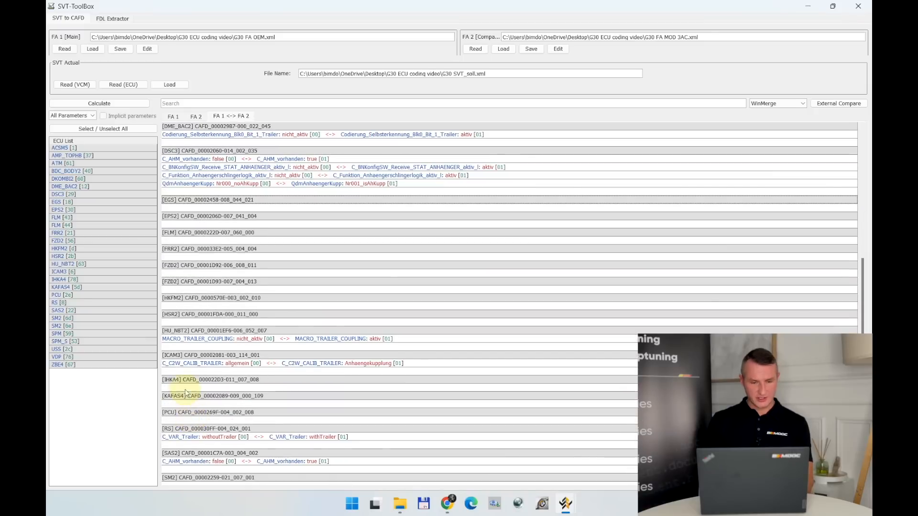
pyautogui.click(180, 332)
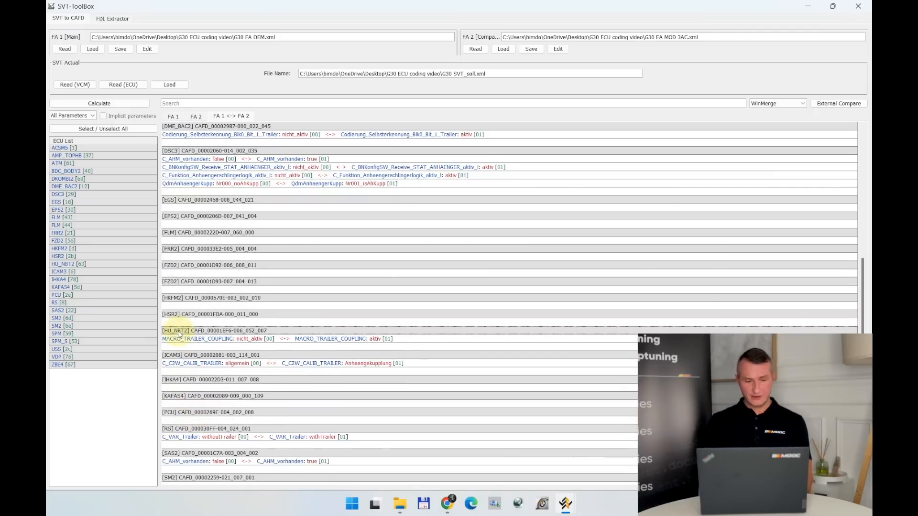
pyautogui.click(174, 357)
pyautogui.scroll(-1, 175, 360)
pyautogui.scroll(-3, 175, 360)
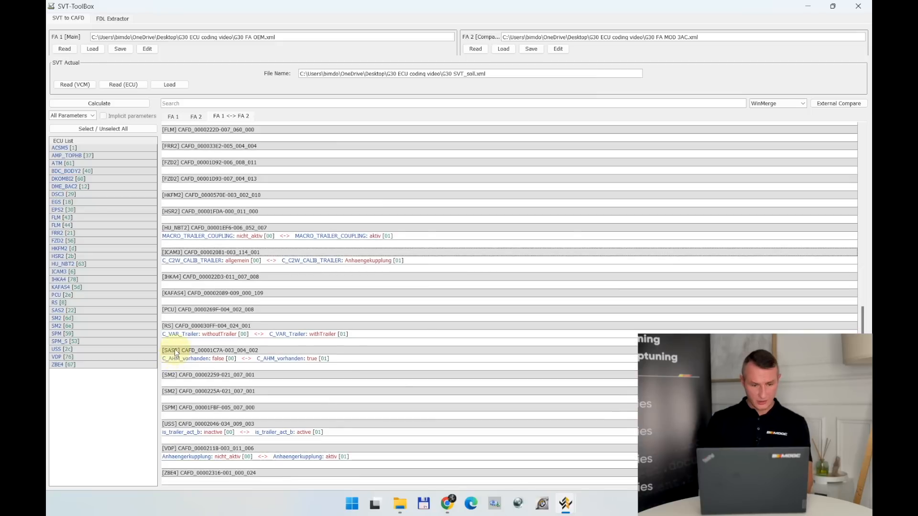
pyautogui.click(177, 327)
pyautogui.click(173, 352)
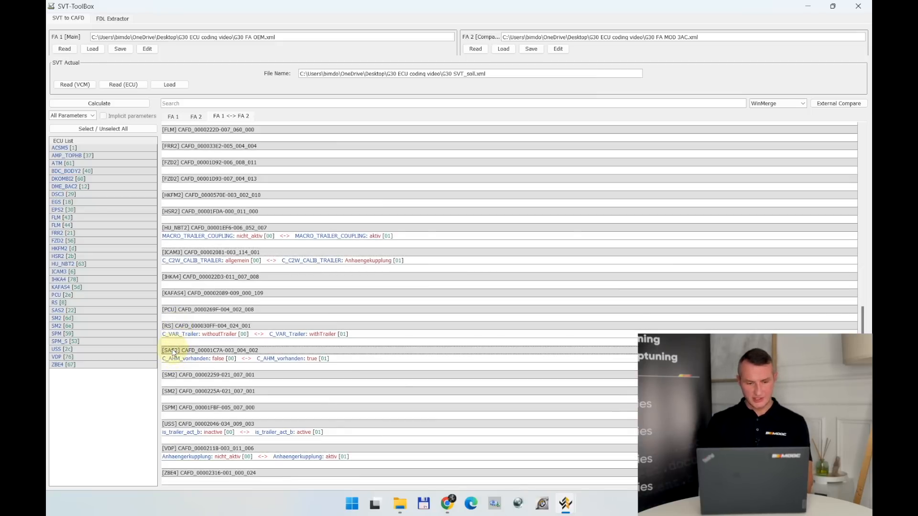
pyautogui.click(174, 424)
pyautogui.click(174, 449)
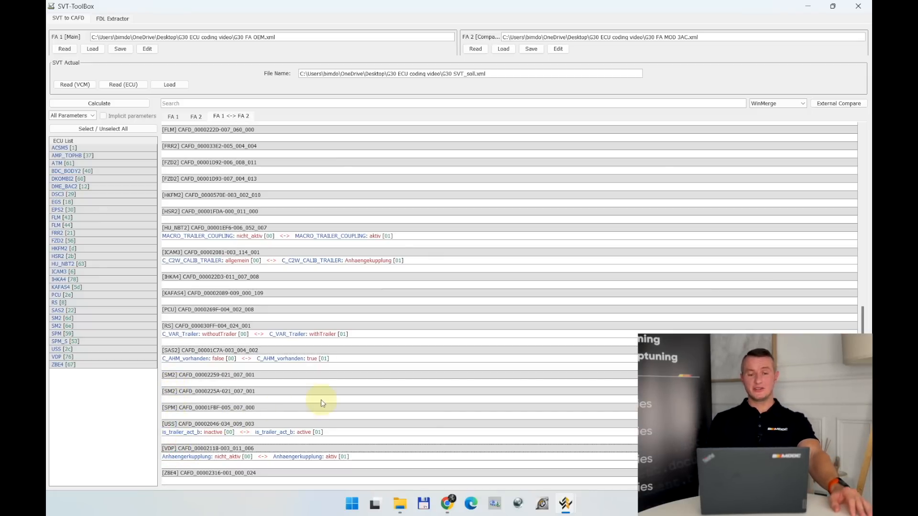
pyautogui.scroll(1, 375, 381)
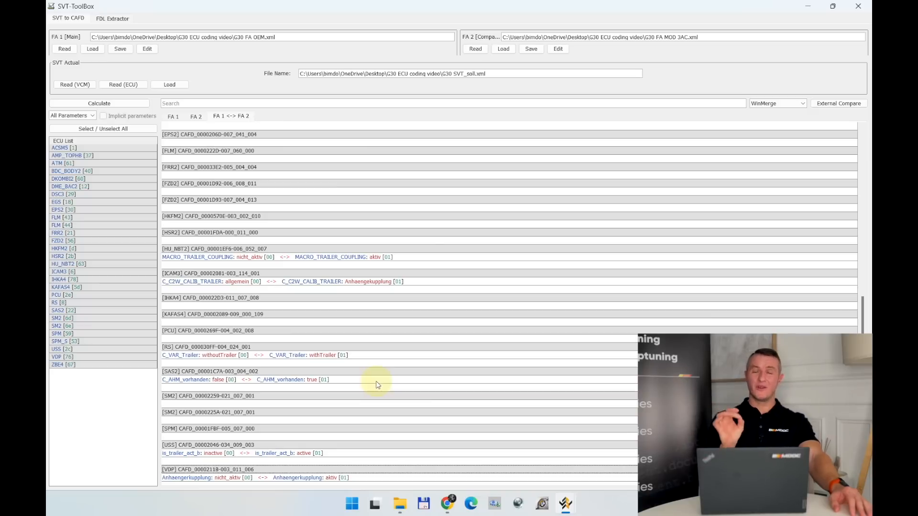